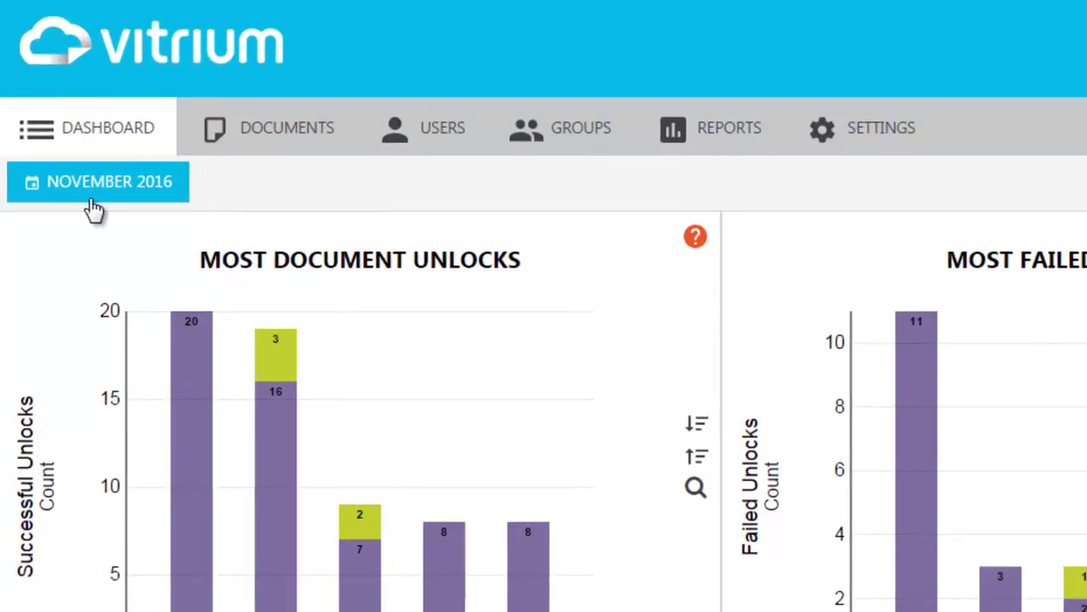
Step: Switch the dashboard period between day, month, year and range, finishing on the monthly view for November 2016
left_click(104, 189)
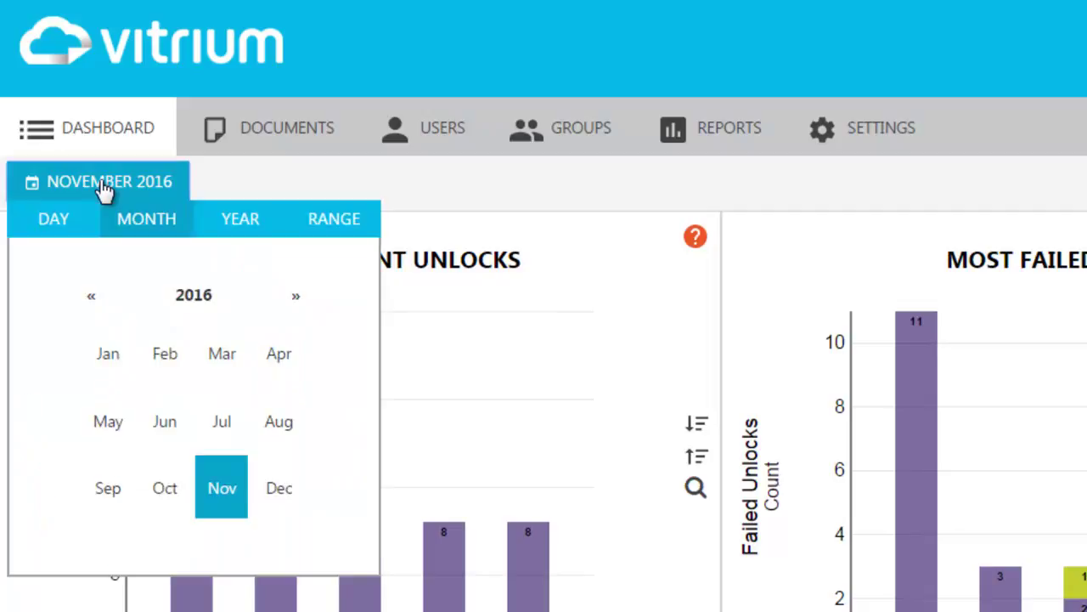
left_click(57, 225)
left_click(144, 225)
left_click(247, 220)
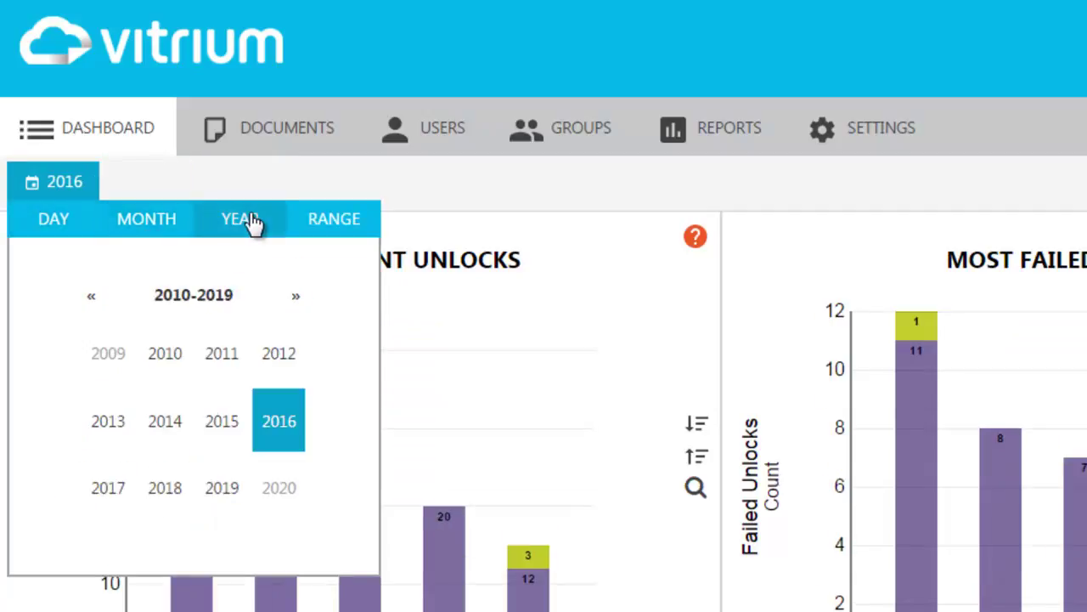
left_click(338, 224)
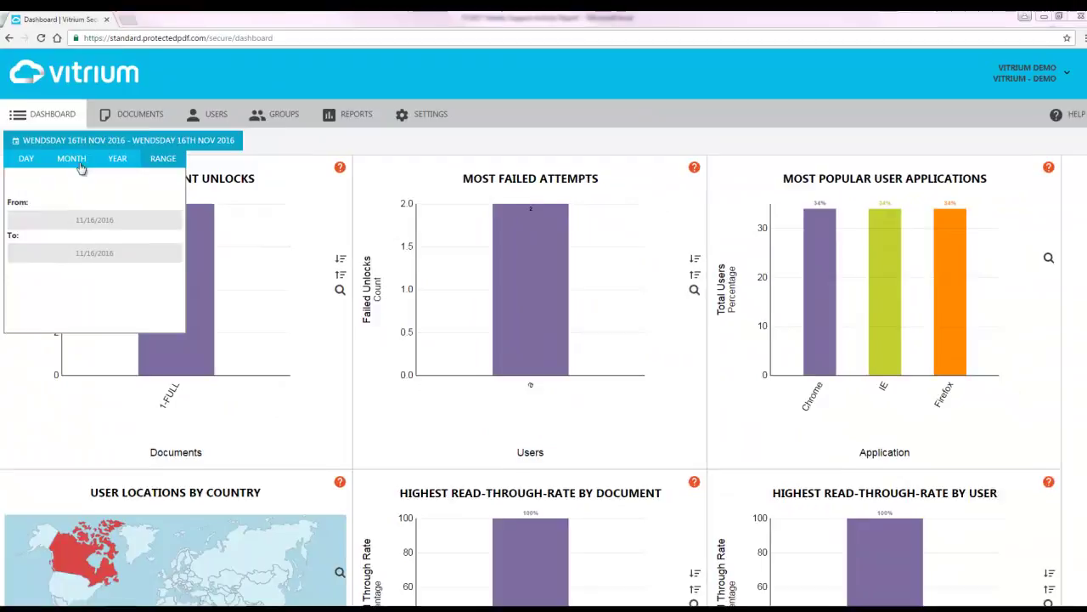
left_click(147, 218)
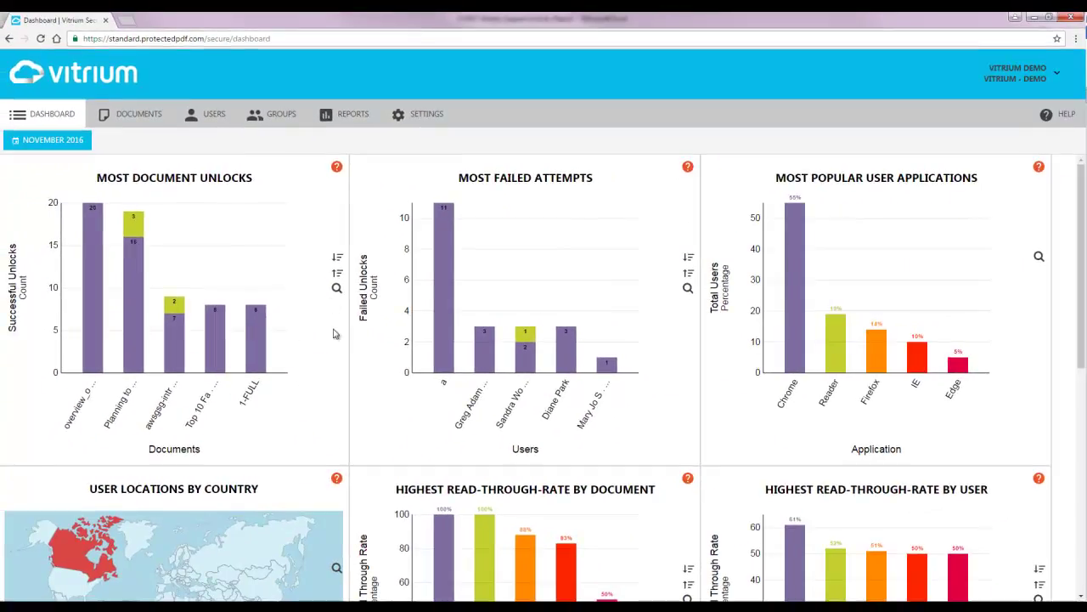
Step: Switch the dashboard's Most Active Documents chart from count to time spent
scroll(348, 364, "down", 8)
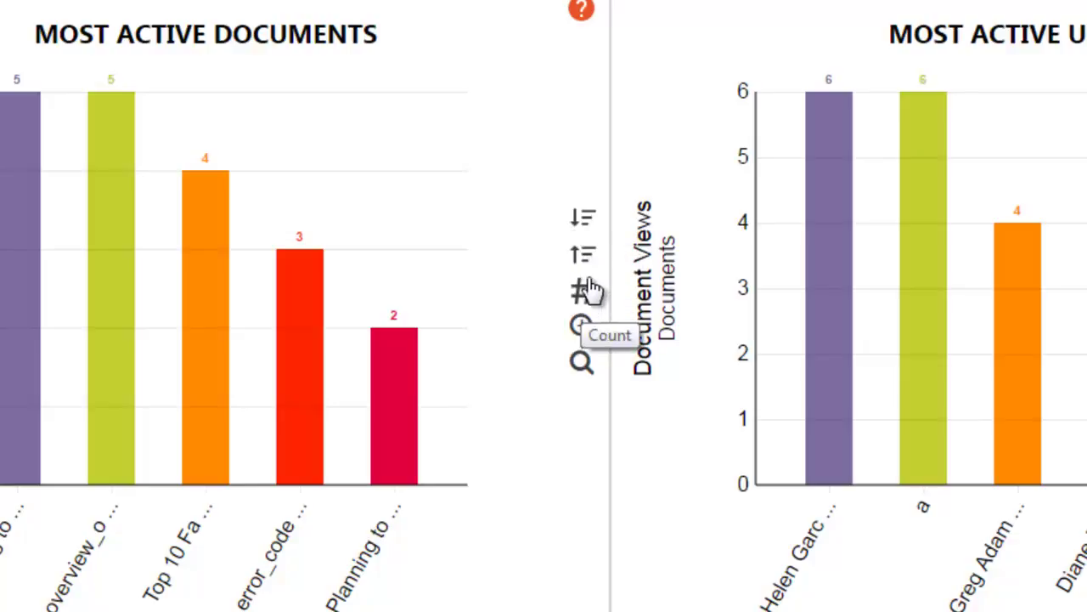
left_click(583, 324)
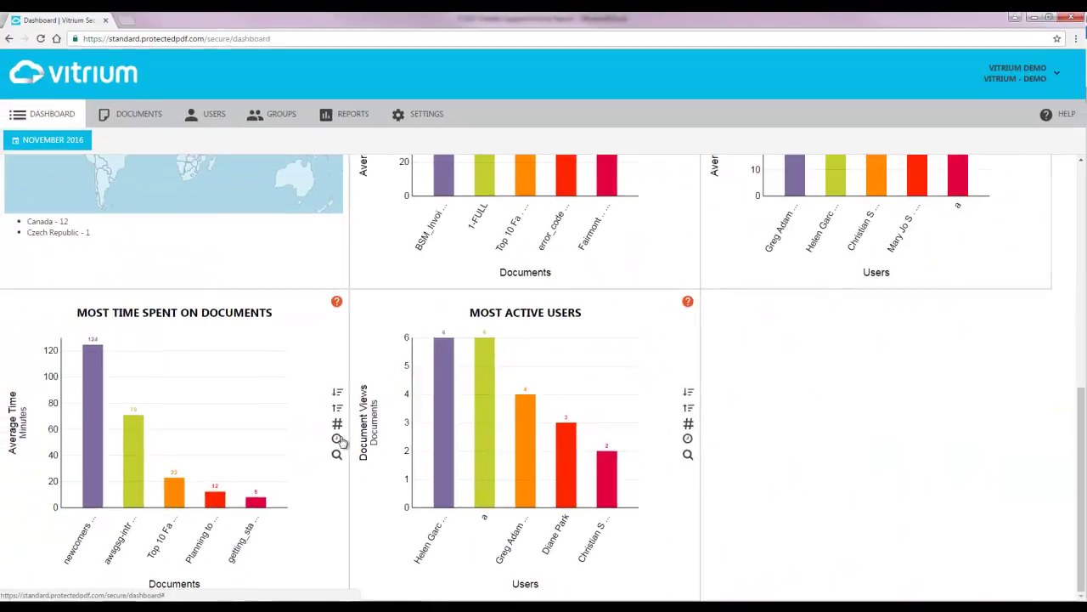
Step: Show the full report behind the Most Document Unlocks chart and return to the dashboard
scroll(338, 382, "up", 6)
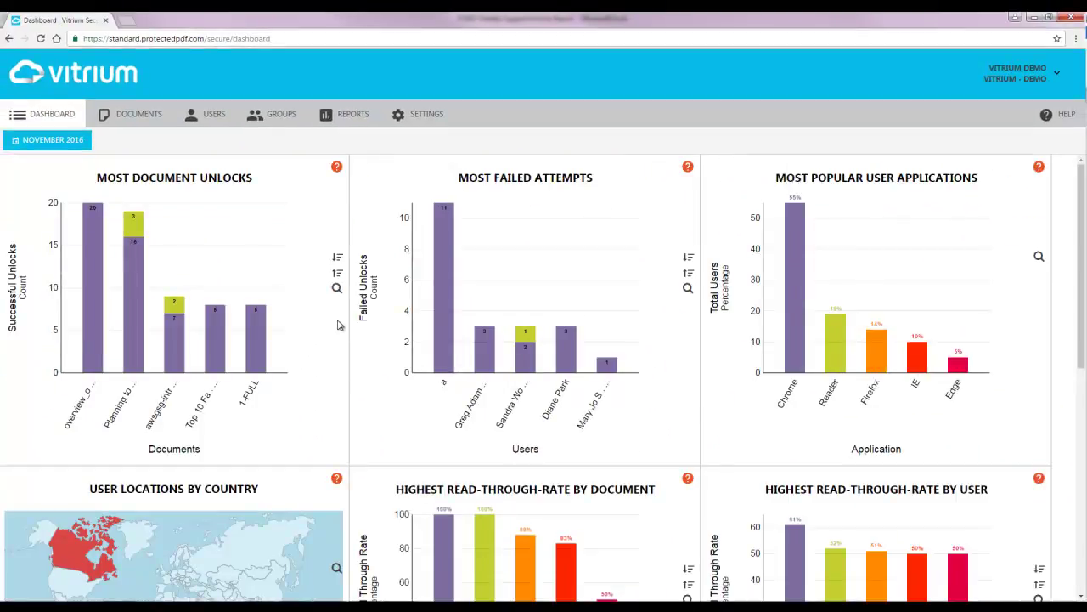
left_click(336, 289)
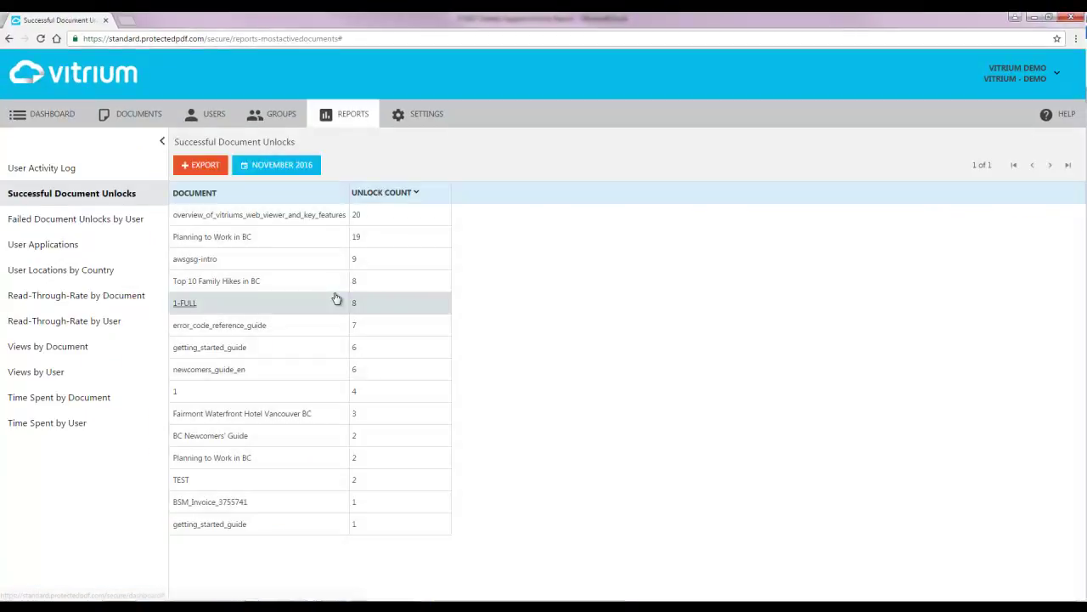
left_click(73, 115)
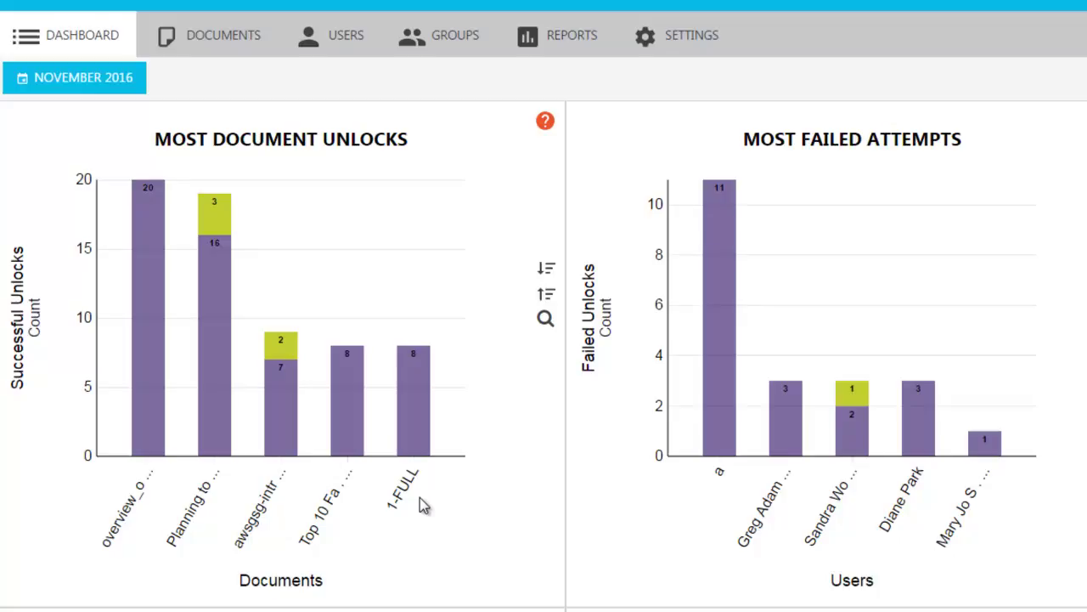
Step: Check the web and PDF unlock split for Planning to Work in BC and open that document's entry in the Successful Document Unlocks report
mouse_move(204, 418)
mouse_move(211, 213)
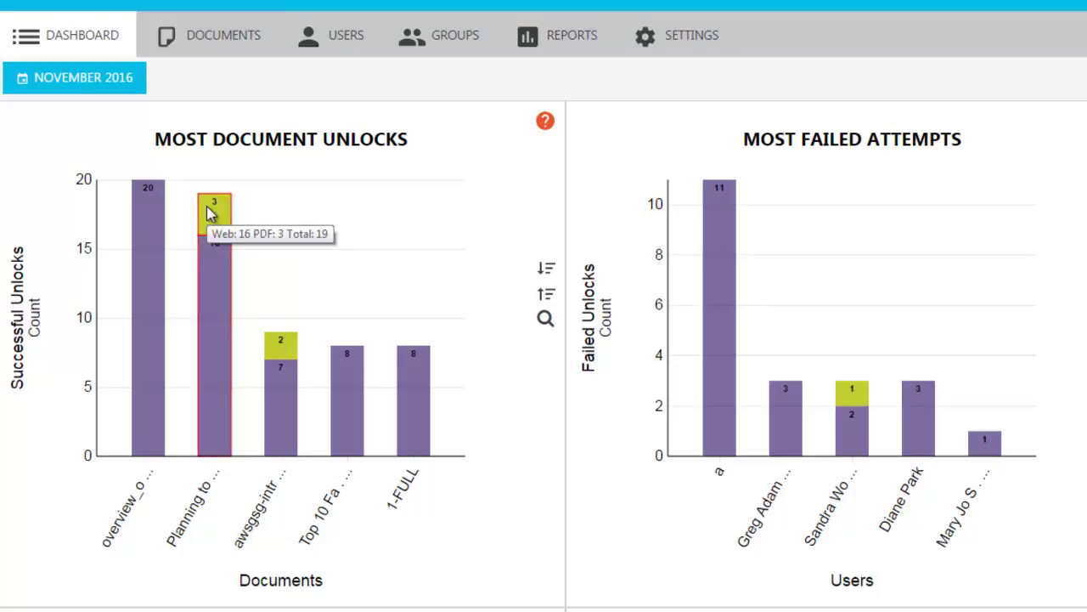
left_click(548, 326)
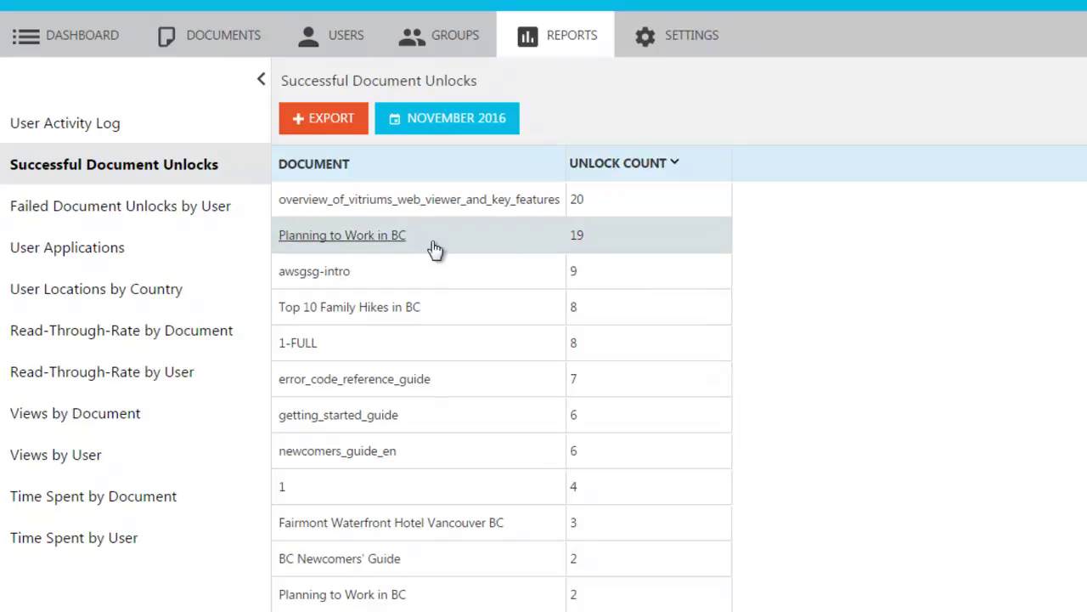
left_click(406, 236)
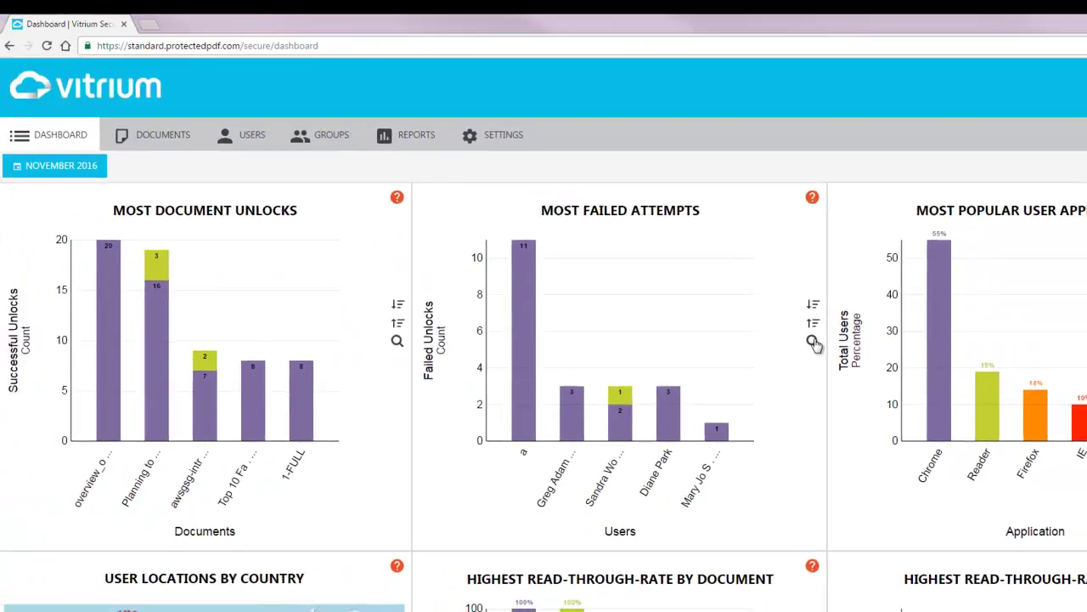
Step: Open the User Applications report from the dashboard and drill into the Reader entry
left_click(792, 257)
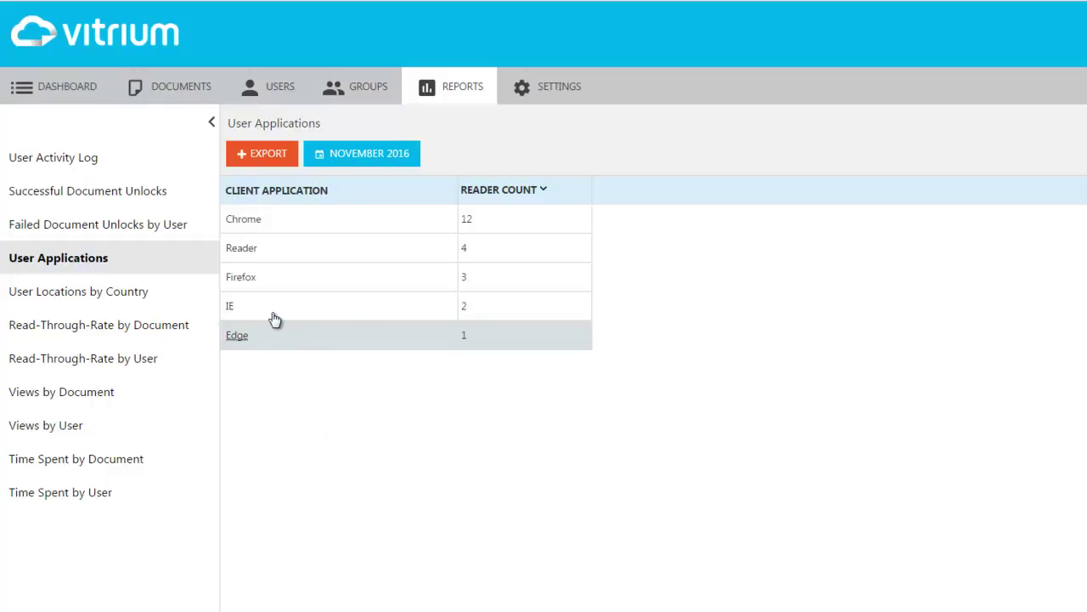
left_click(260, 252)
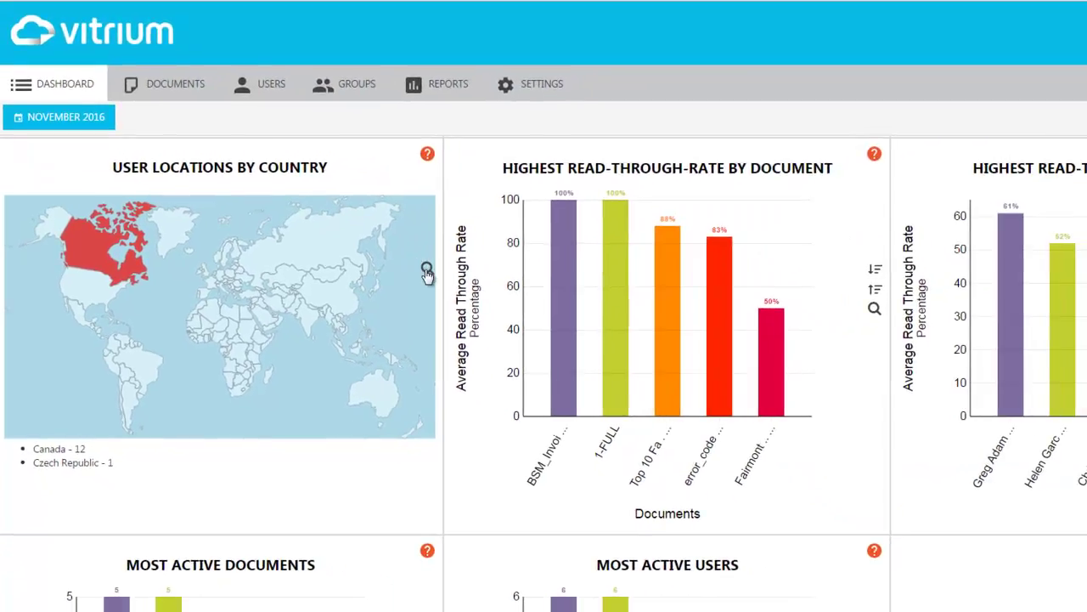
Step: Open the User Locations by Country report from the dashboard and drill into Canada
left_click(624, 199)
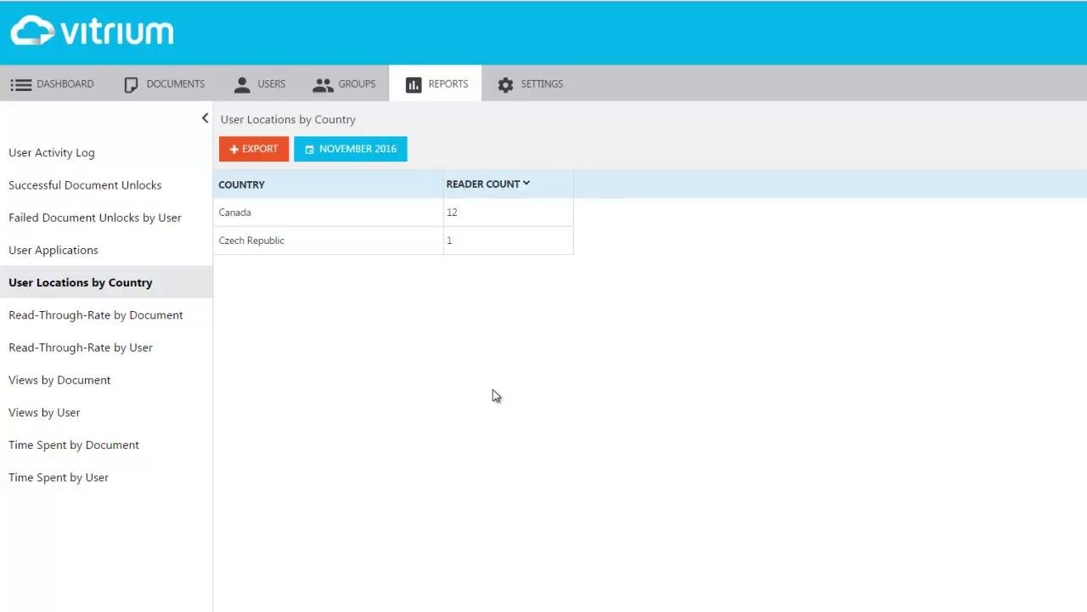
left_click(245, 221)
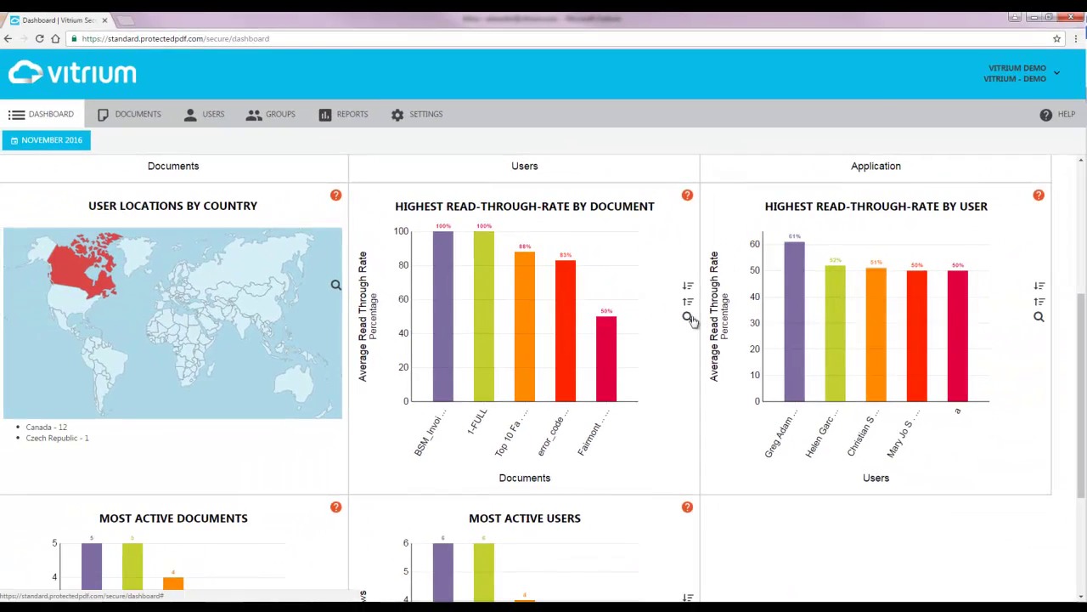
Step: Open the Read-Through-Rate by Document report and drill into the 66-page Planning to Work in BC document with the higher rate
left_click(688, 317)
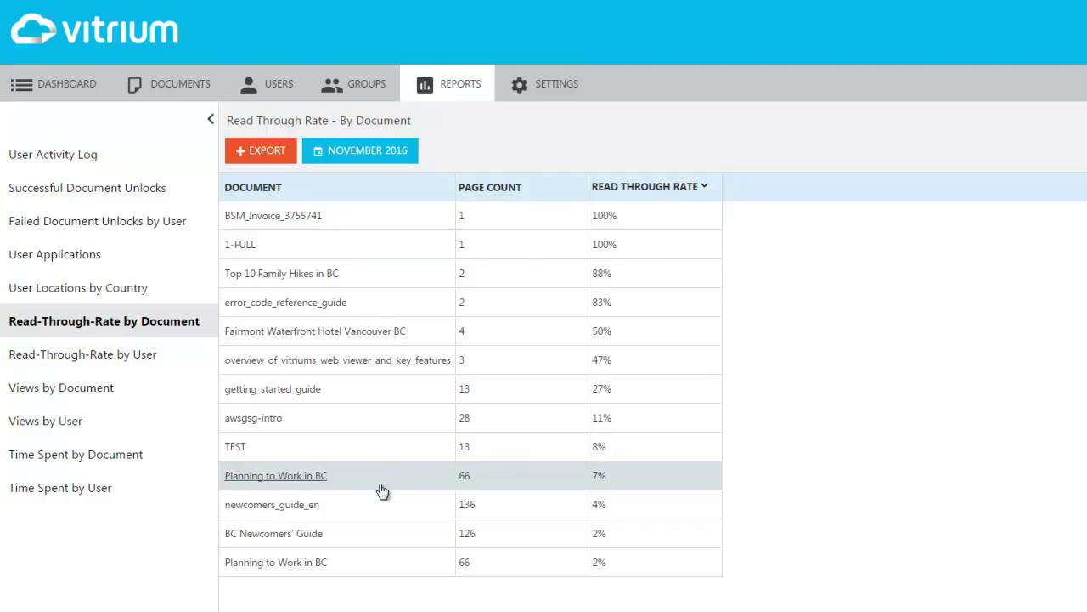
left_click(356, 487)
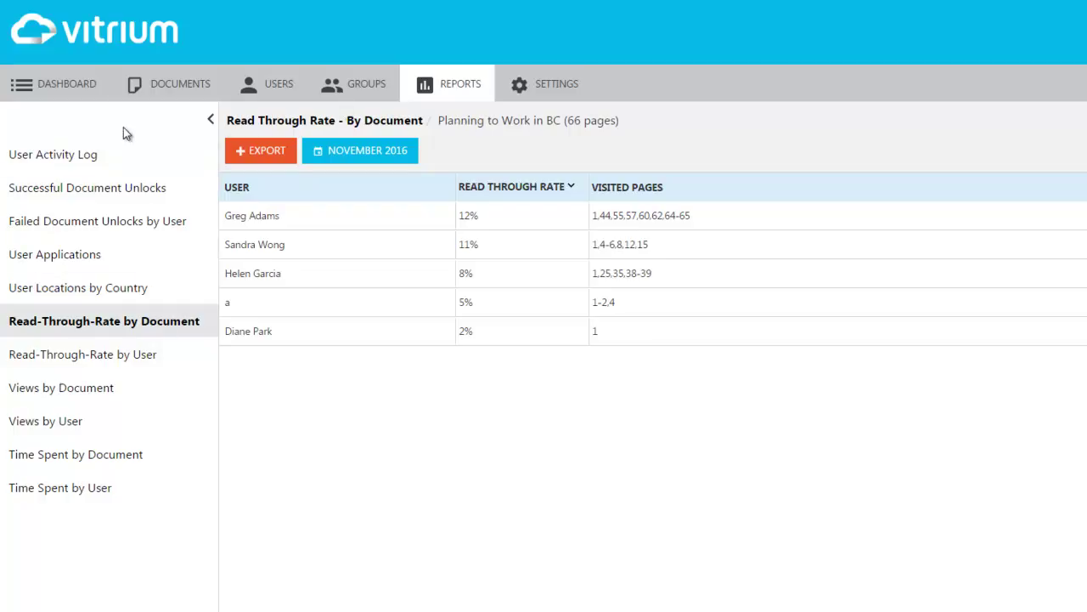
Step: Return to the dashboard and show all entries behind the Most Active Documents chart
left_click(90, 82)
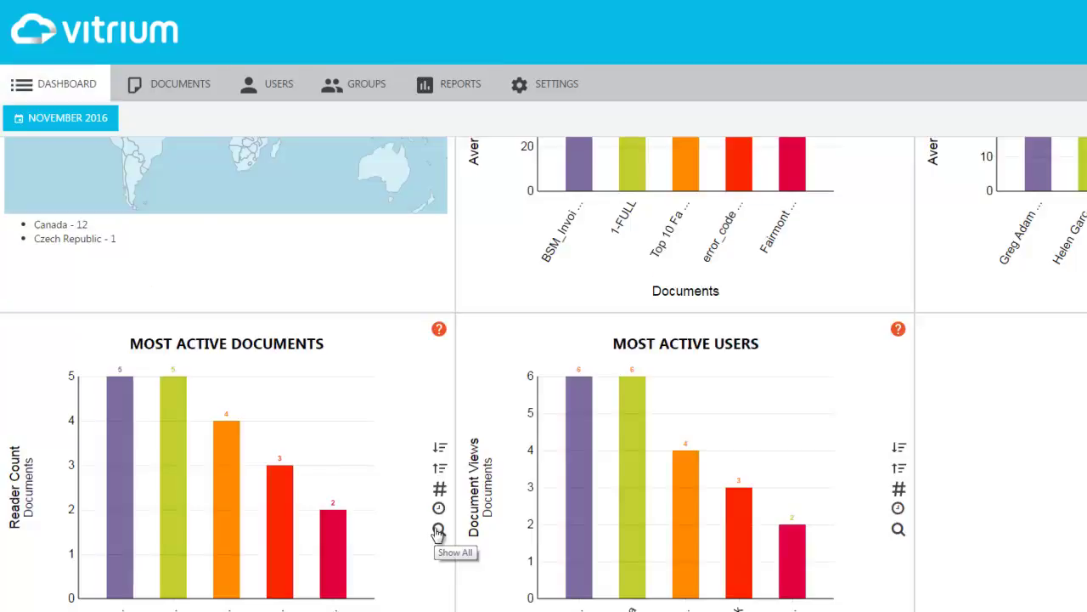
left_click(438, 531)
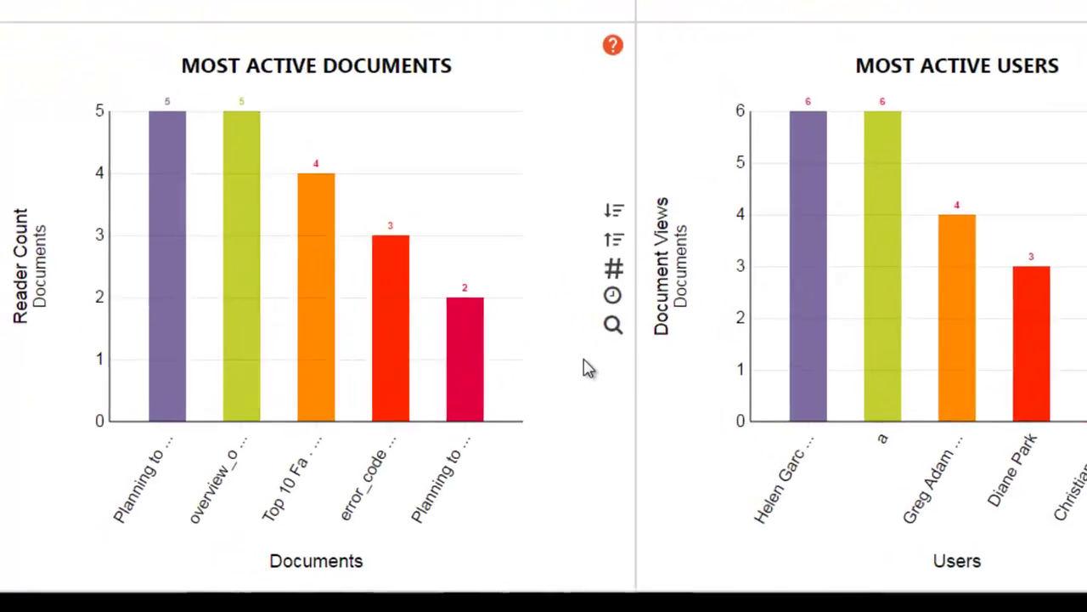
Step: Switch Most Active Documents to time spent and drill through the Time Spent by Document report into newcomers_guide_en and its first user's page usage
left_click(618, 294)
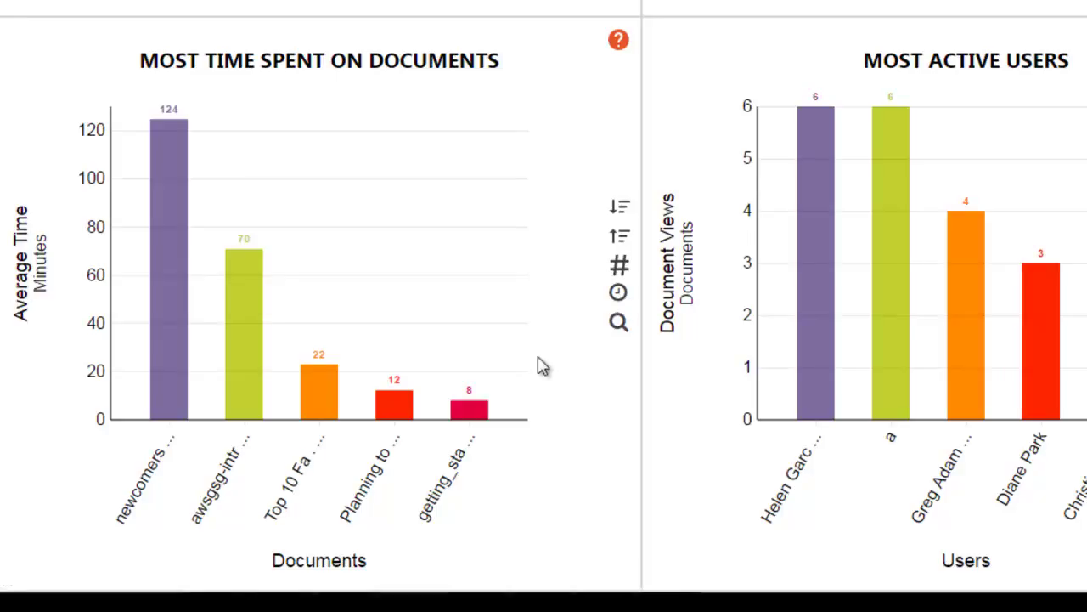
left_click(153, 367)
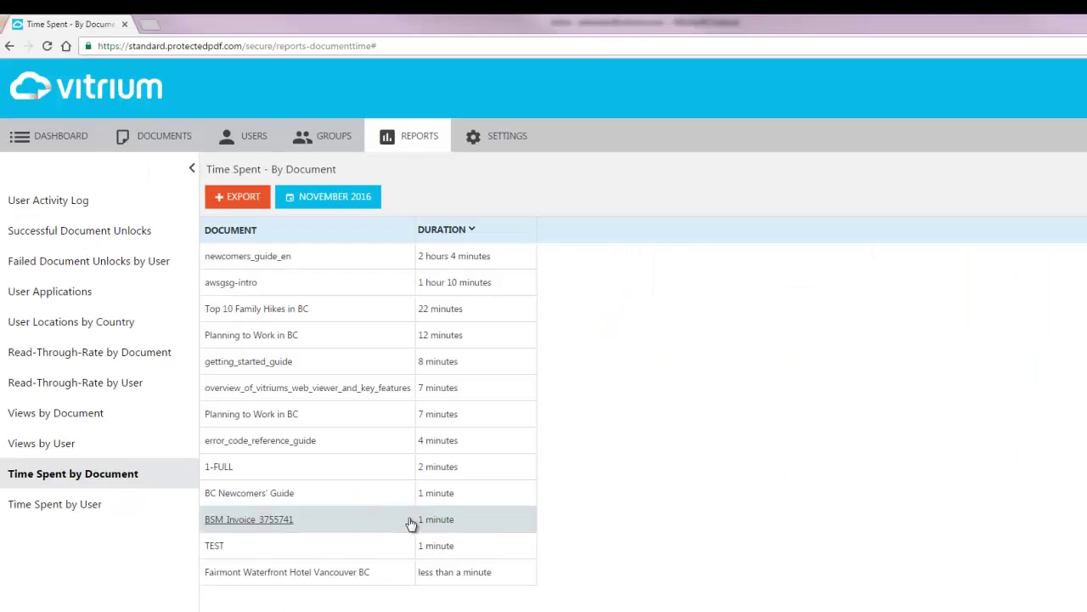
left_click(315, 269)
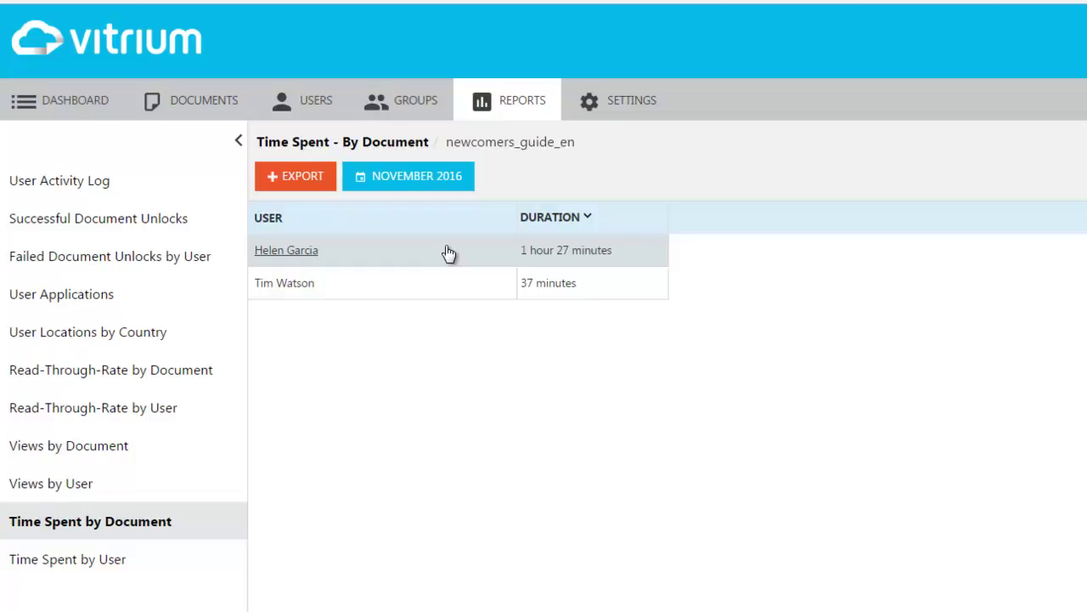
left_click(448, 254)
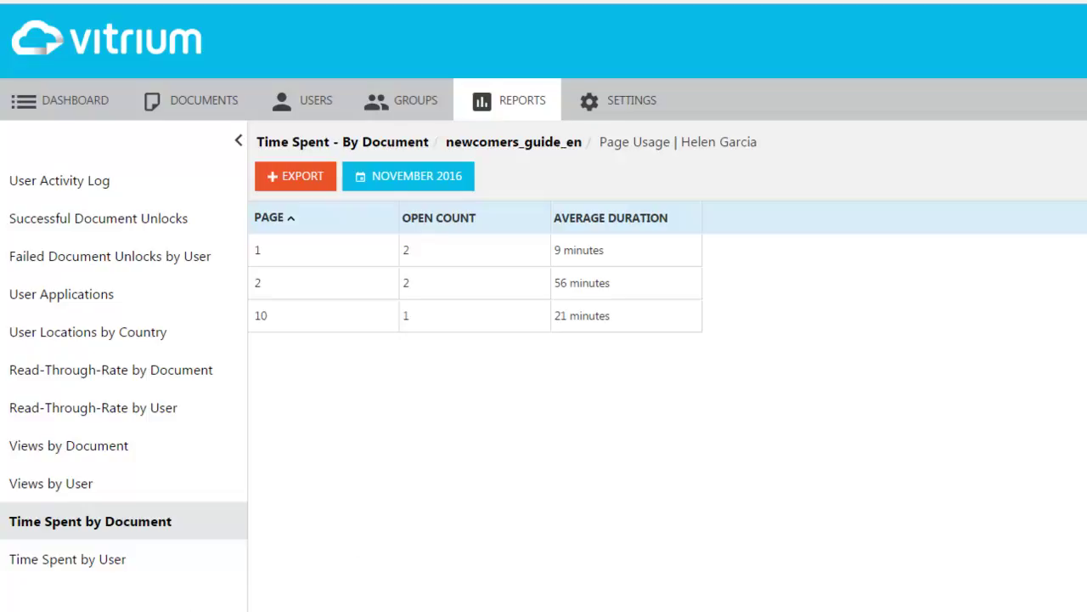
Step: Open the Time Spent by User report for the first listed user and look at its period options
left_click(78, 571)
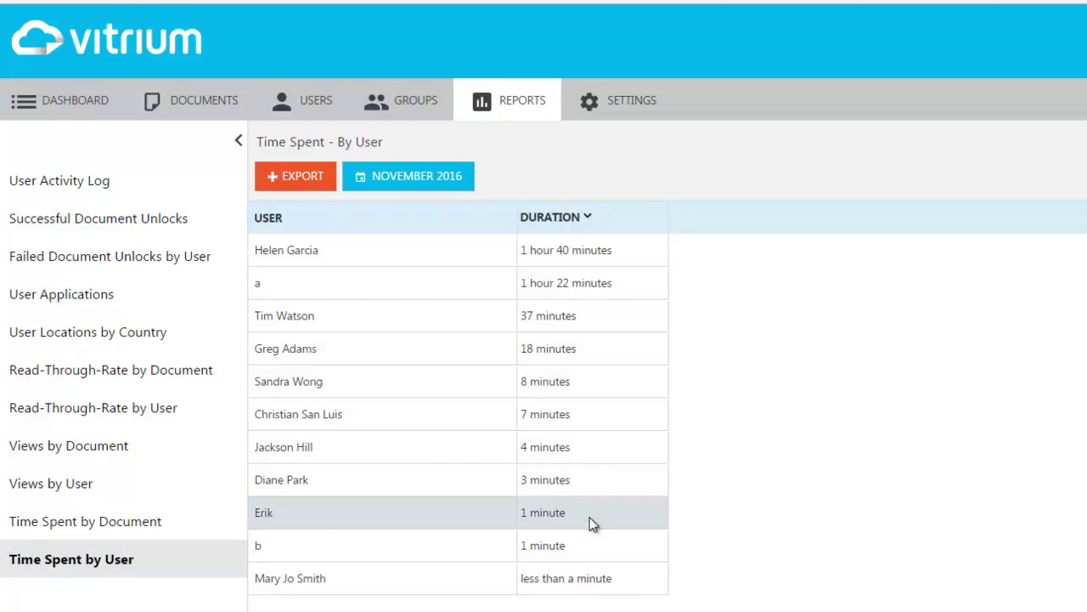
left_click(404, 259)
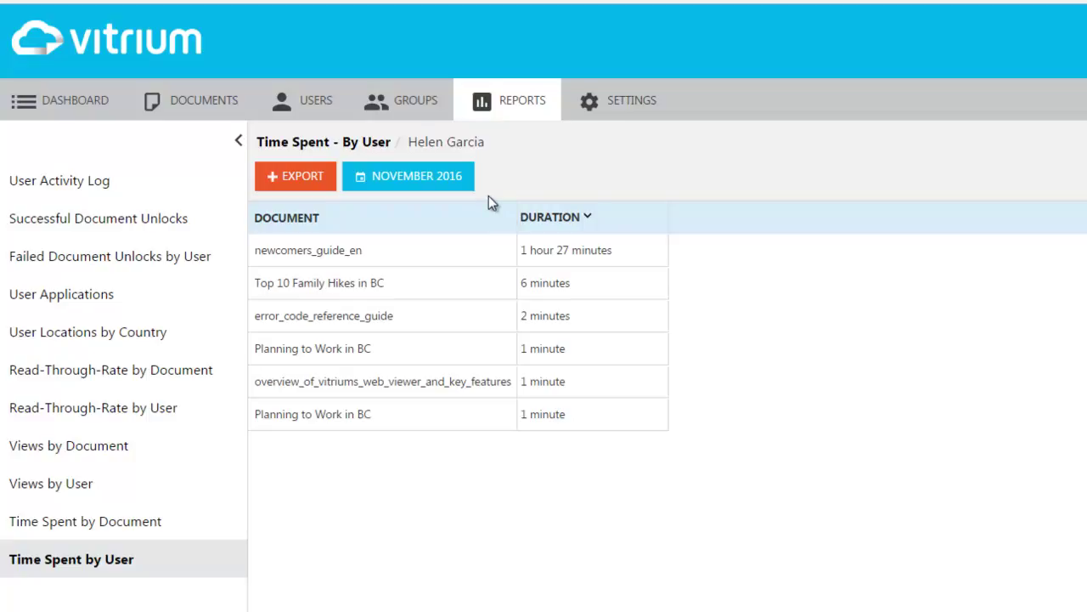
left_click(452, 180)
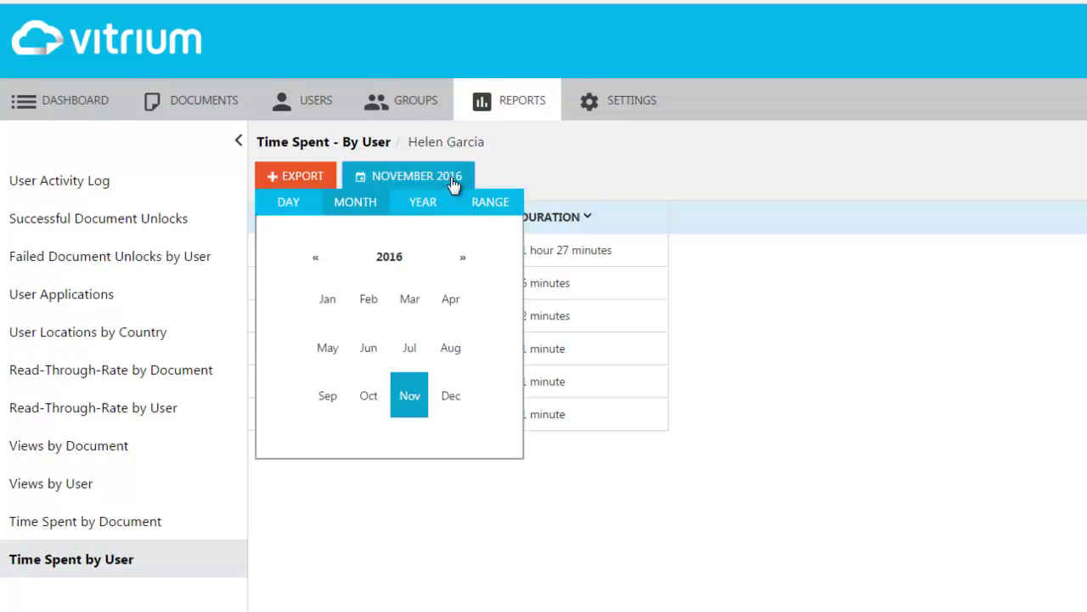
left_click(454, 181)
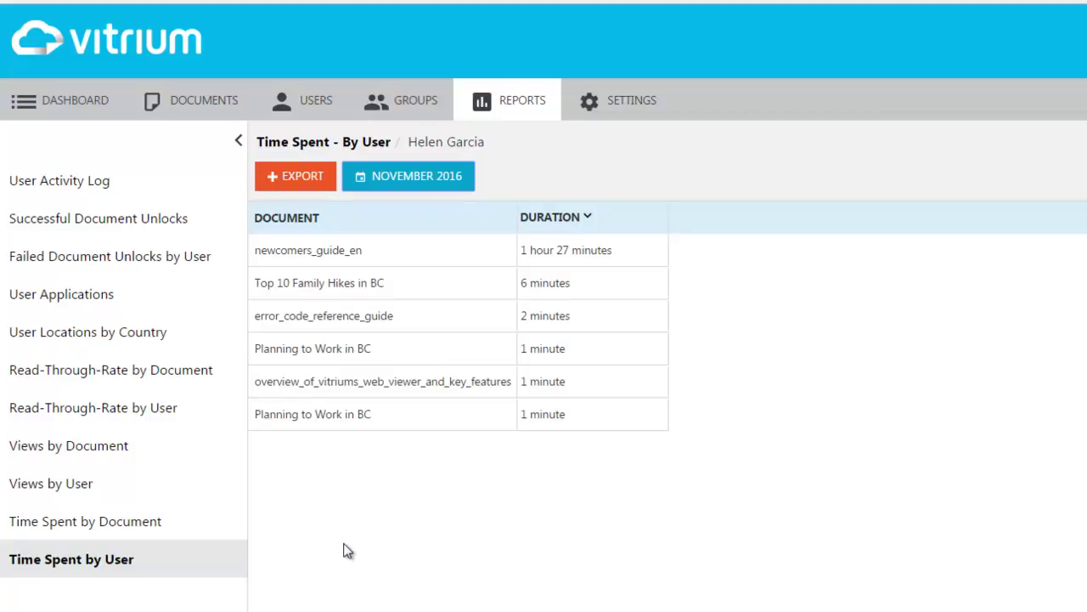
left_click(376, 290)
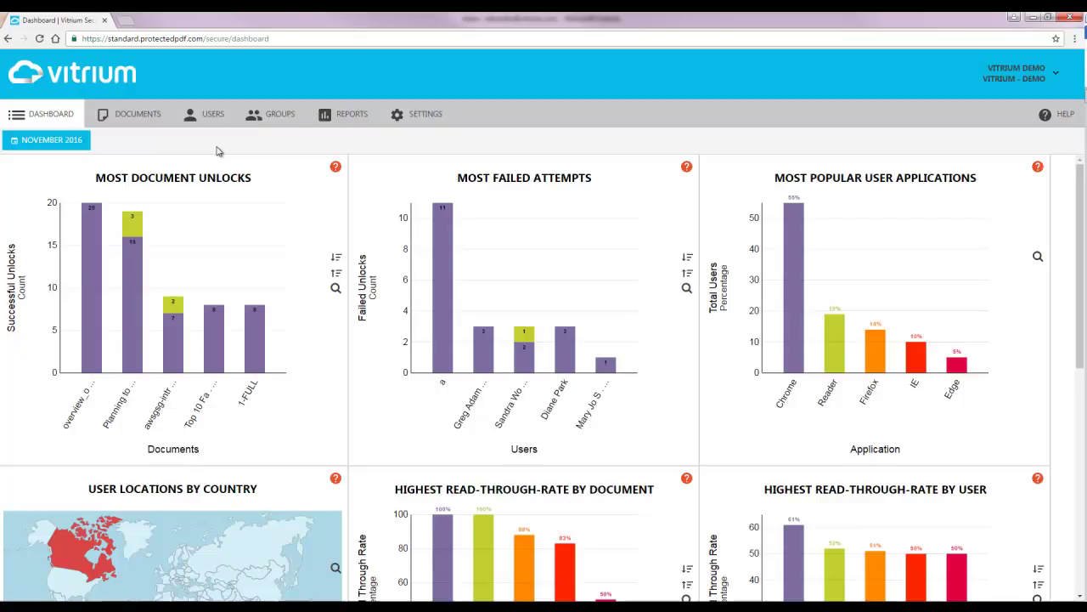
Step: View the User Activity Log in the reports area and open the Help page
left_click(319, 123)
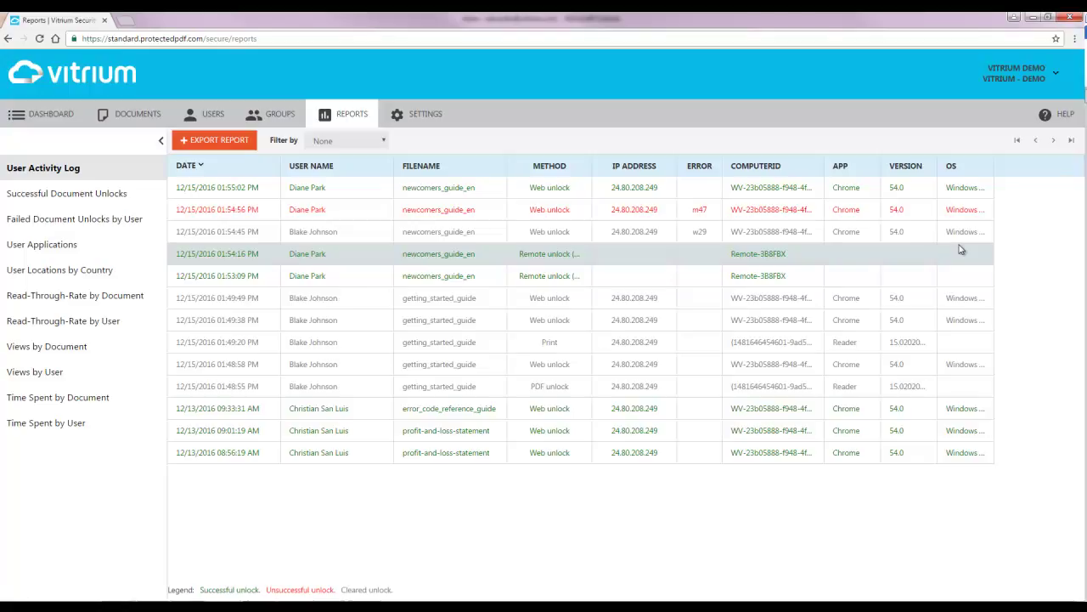
left_click(1058, 114)
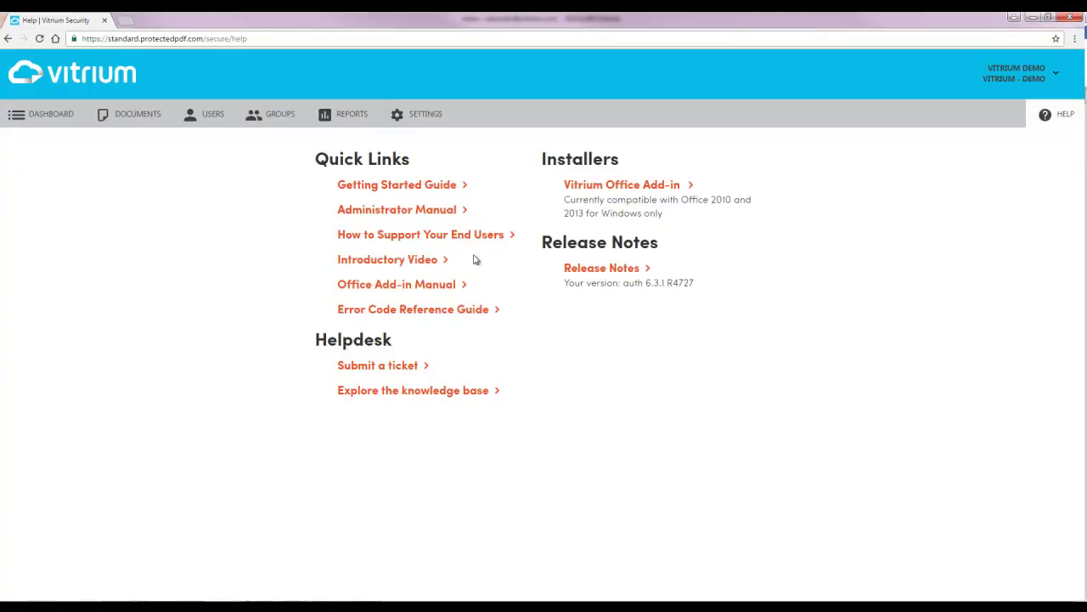